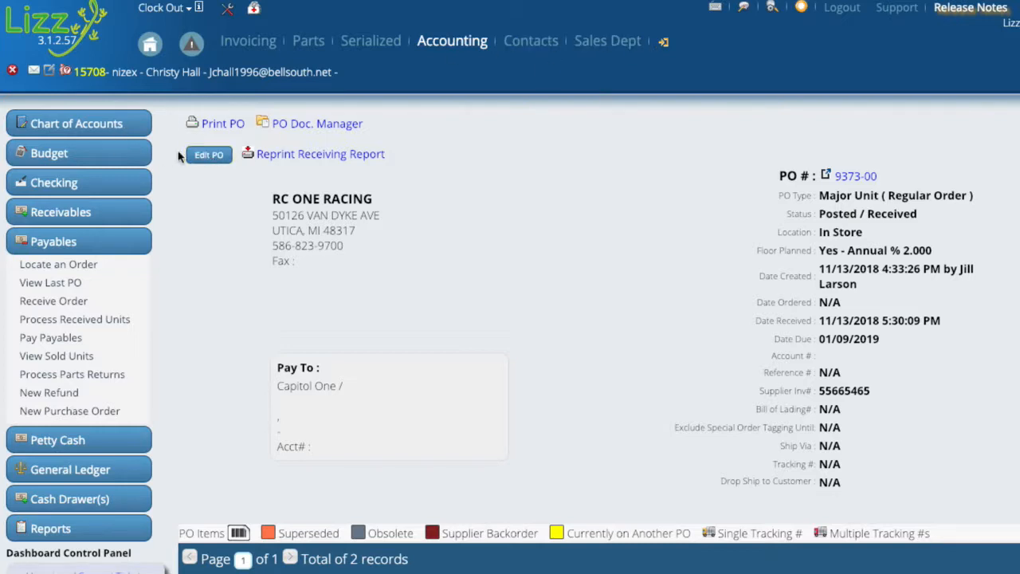
Open the received unit purchase order for editing and review its floor plan settings and its list of units.
{"action": "left_click", "coordinate": [212, 154]}
{"action": "left_click", "coordinate": [223, 127]}
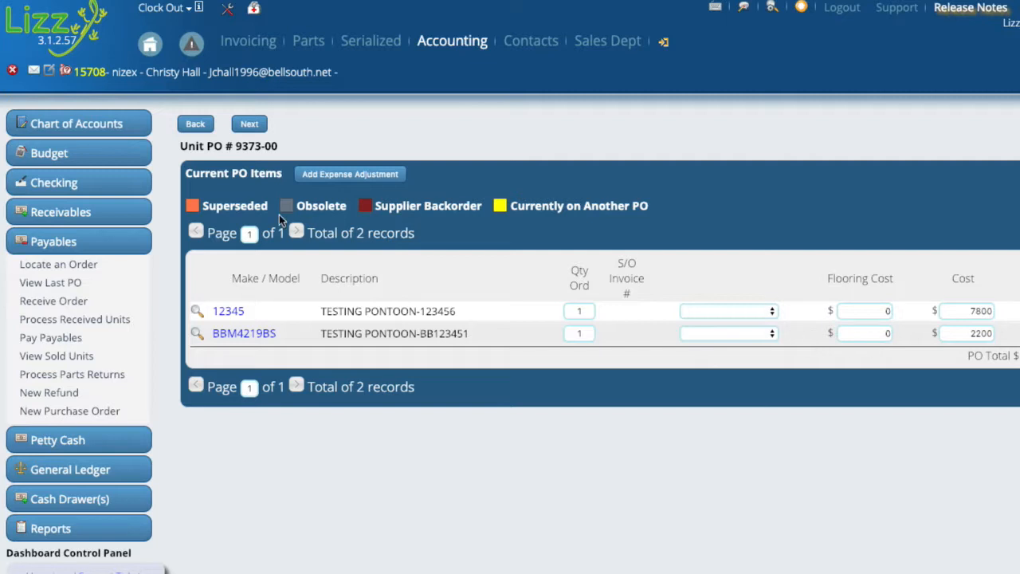
{"action": "left_click", "coordinate": [197, 126]}
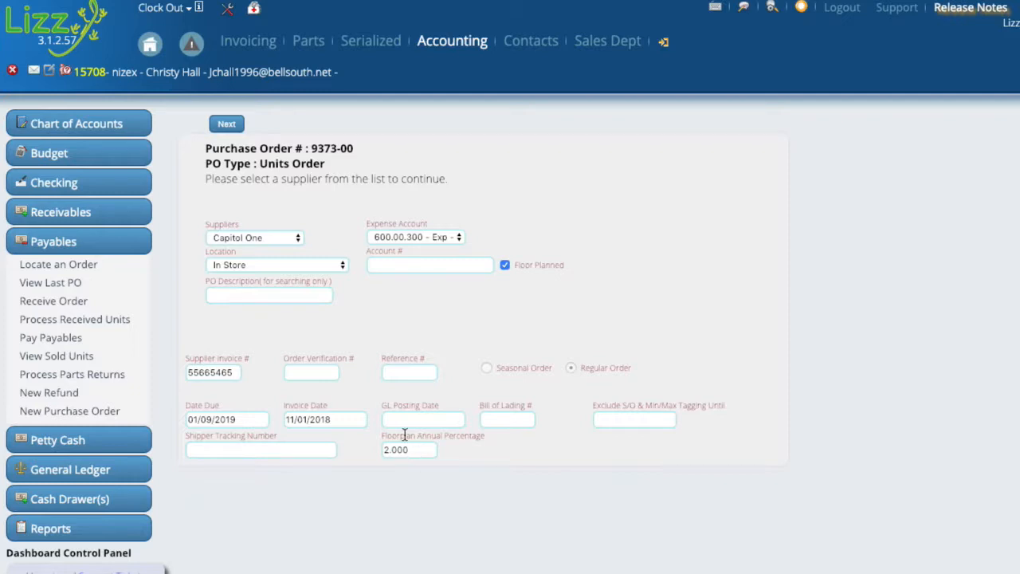
{"action": "left_click", "coordinate": [228, 126]}
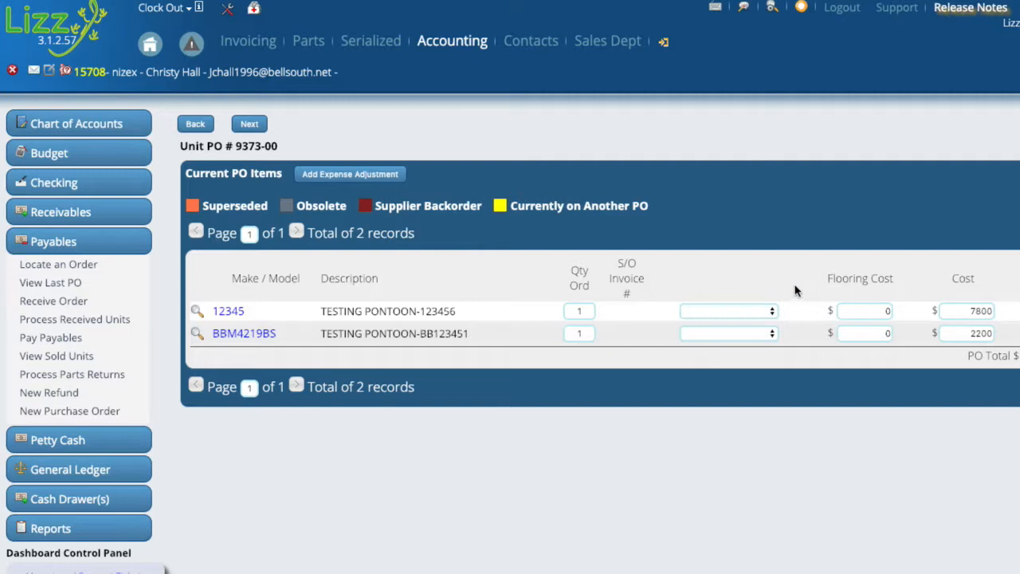
Open unit BBM4219BS from the order's items, review its retail price and cost in the unit's edit form, and save the form.
{"action": "left_click", "coordinate": [235, 335]}
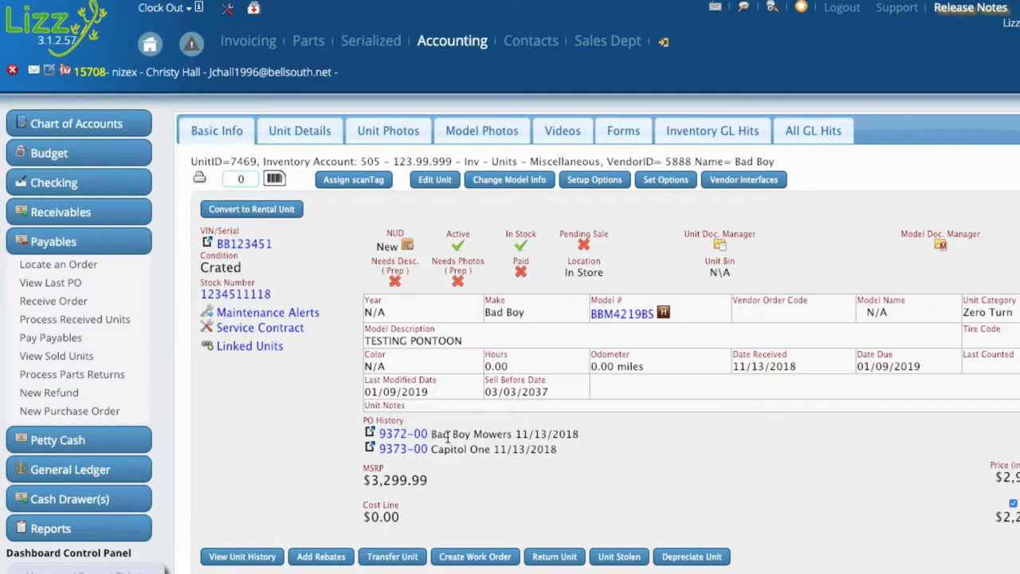
{"action": "left_click", "coordinate": [436, 183]}
{"action": "scroll", "coordinate": [499, 556], "scroll_direction": "down", "scroll_amount": 5}
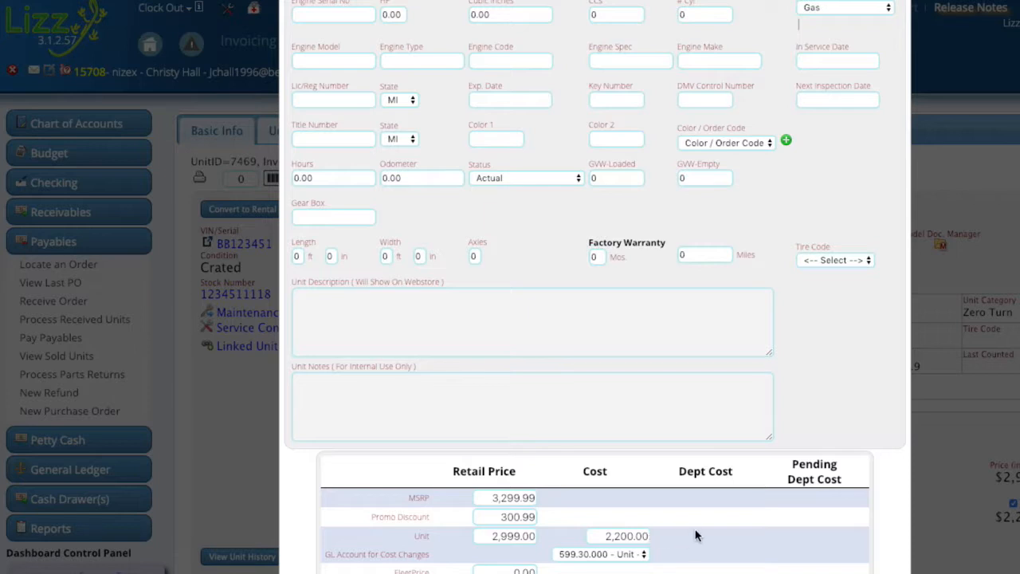
{"action": "scroll", "coordinate": [695, 539], "scroll_direction": "up", "scroll_amount": 5}
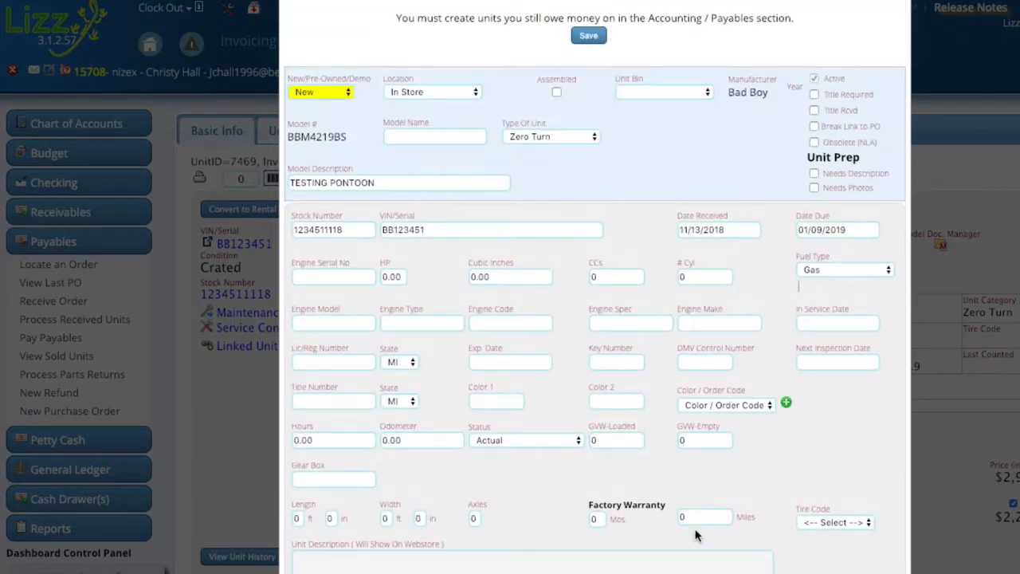
{"action": "left_click", "coordinate": [591, 39]}
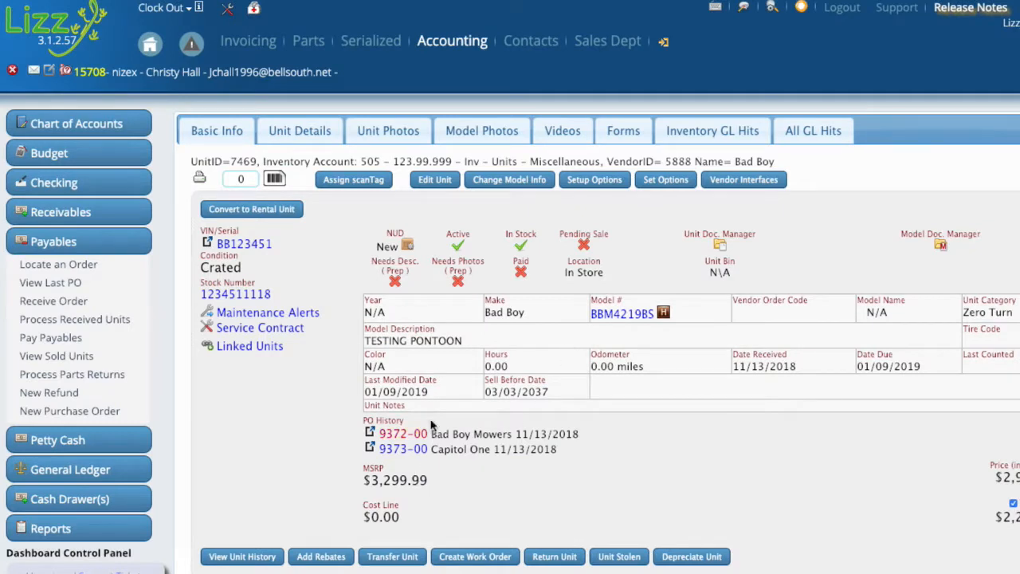
Examine the Sell Before Date in the unit's basic information.
{"action": "left_click_drag", "start_coordinate": [486, 391], "coordinate": [561, 399]}
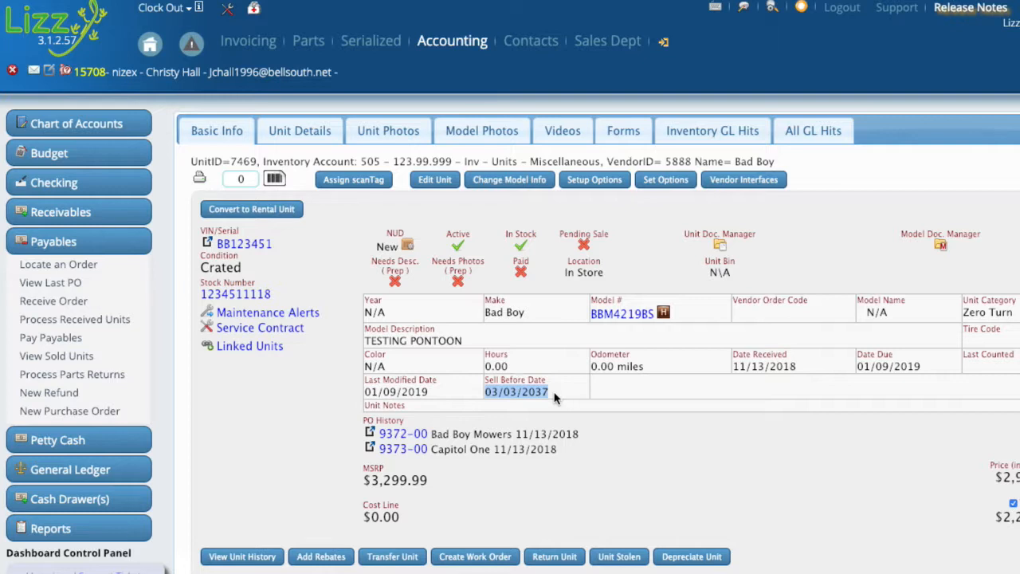
{"action": "left_click", "coordinate": [498, 393]}
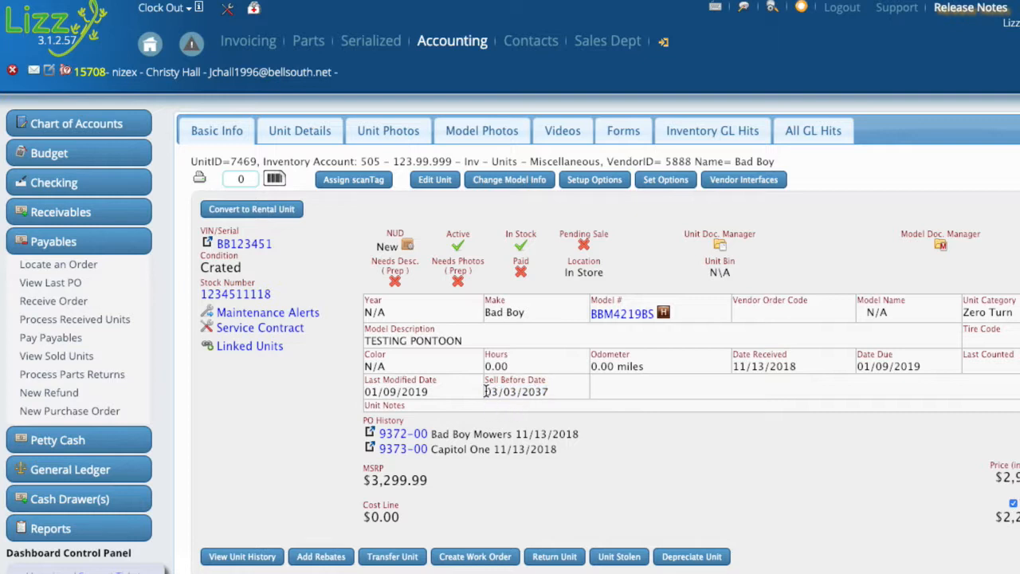
{"action": "left_click_drag", "start_coordinate": [485, 392], "coordinate": [554, 395]}
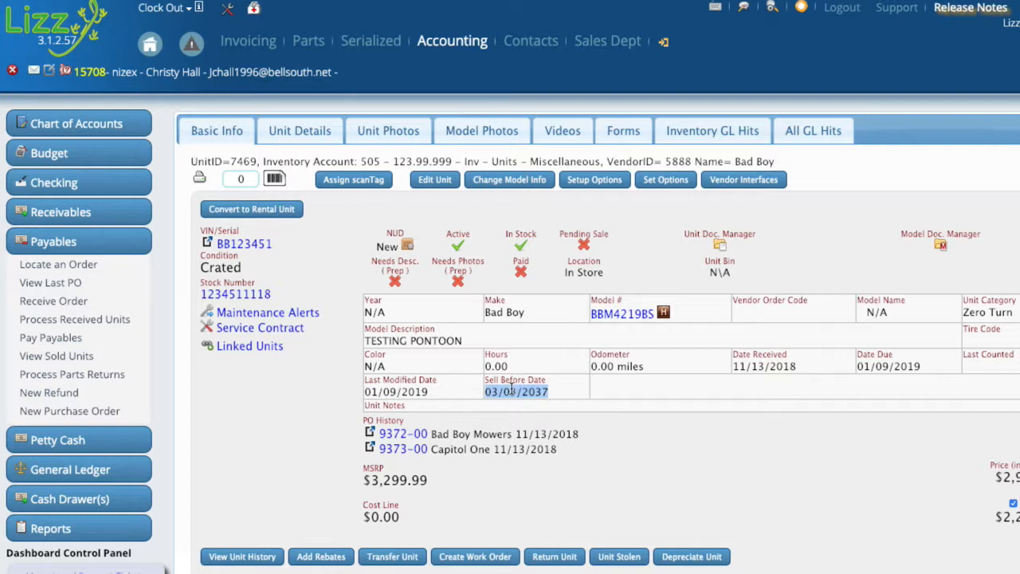
{"action": "left_click", "coordinate": [511, 388]}
Set the unit's retail price to 2500, save the unit, and check its recalculated Sell Before Date.
{"action": "left_click", "coordinate": [437, 182]}
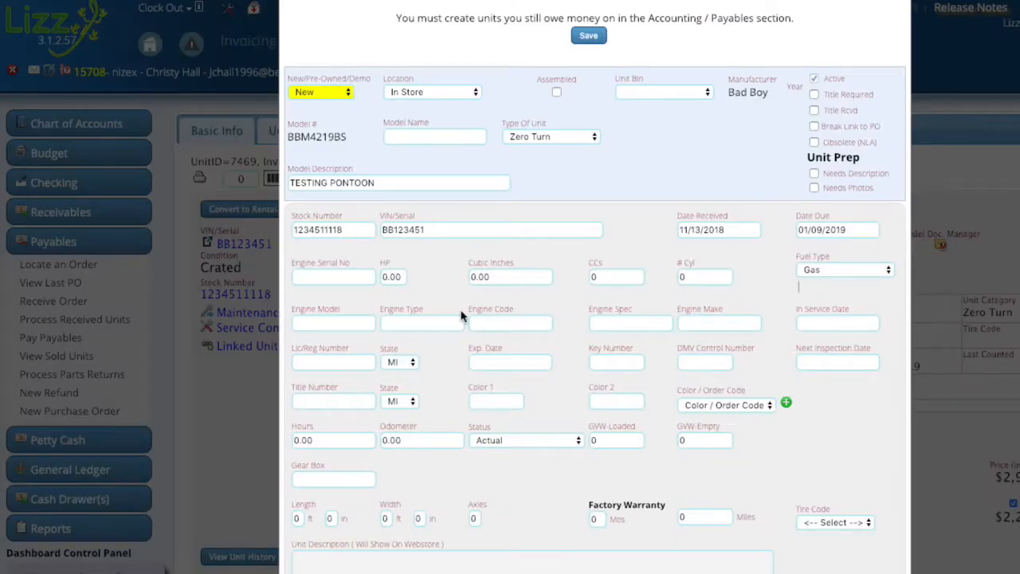
{"action": "scroll", "coordinate": [495, 419], "scroll_direction": "down", "scroll_amount": 3}
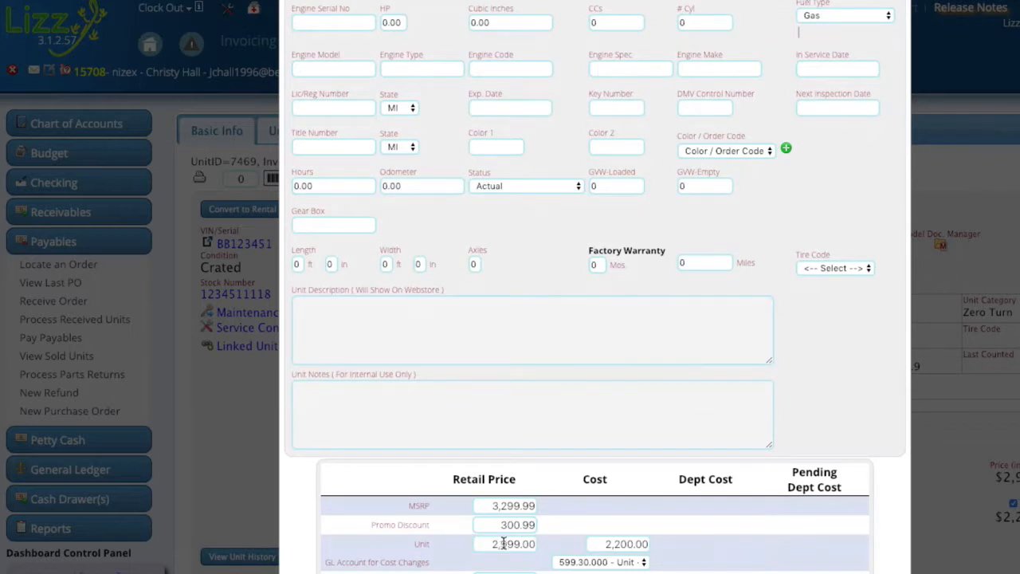
{"action": "left_click", "coordinate": [505, 543]}
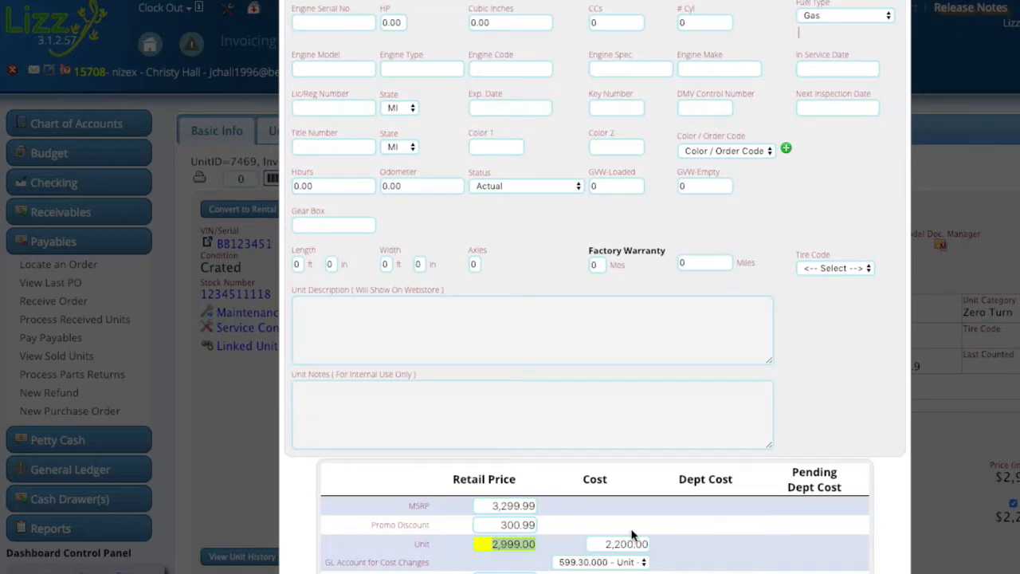
{"action": "type", "text": "2500"}
{"action": "scroll", "coordinate": [647, 458], "scroll_direction": "up", "scroll_amount": 5}
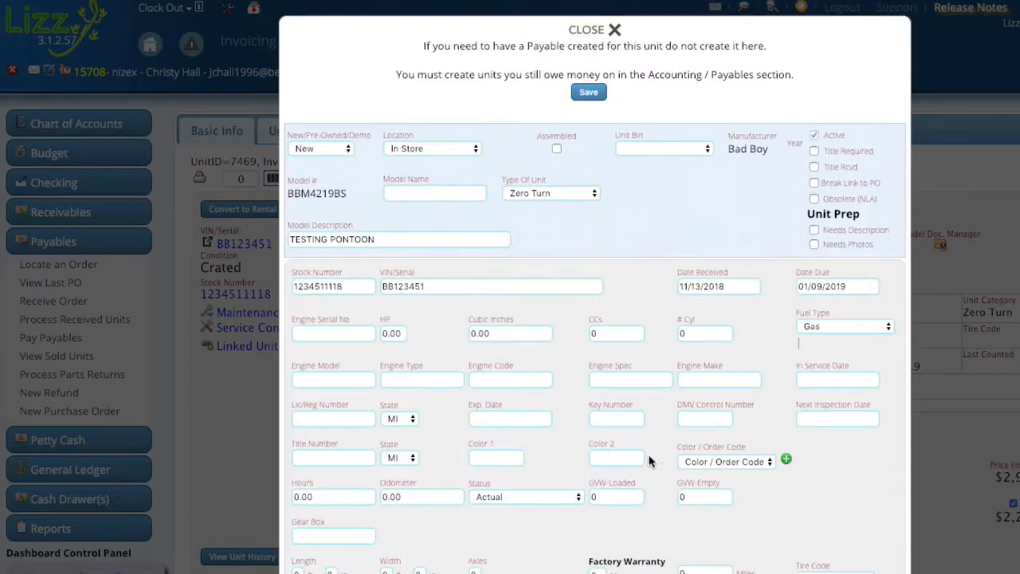
{"action": "left_click", "coordinate": [591, 93]}
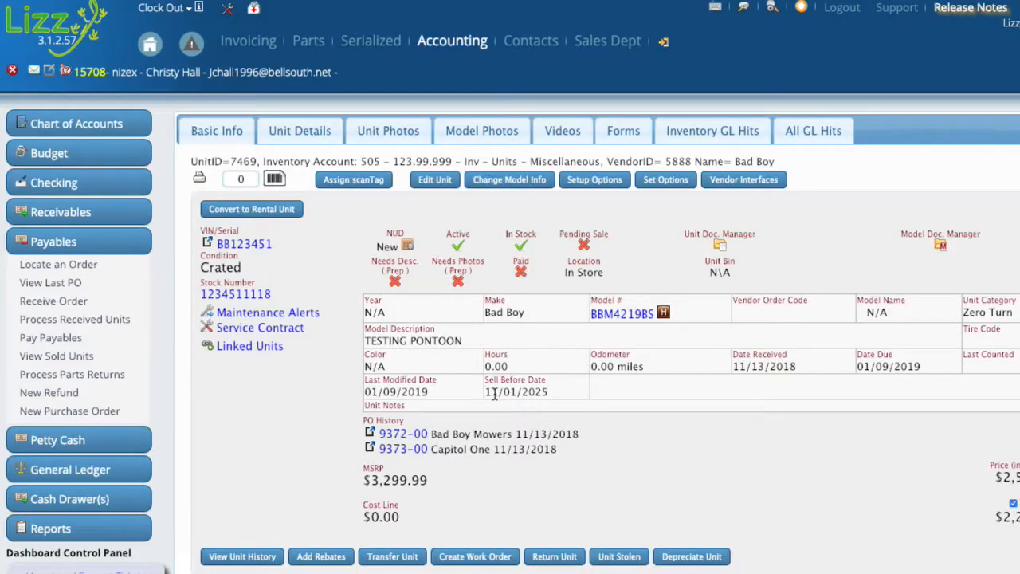
{"action": "left_click_drag", "start_coordinate": [484, 392], "coordinate": [552, 392]}
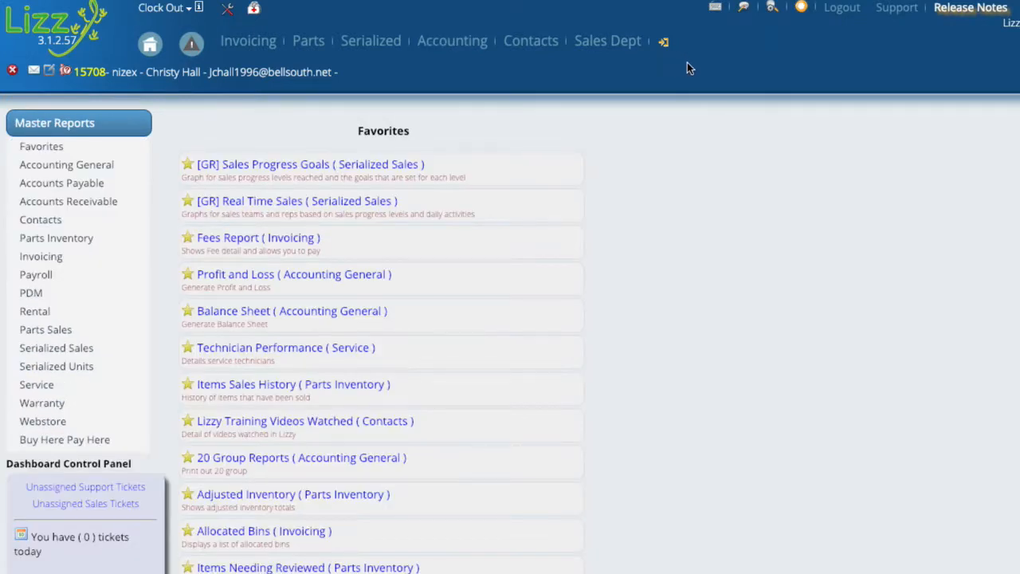
Generate the Floorplan Inventory report from the serialized units reports for all finance companies and all unit manufacturers.
{"action": "left_click", "coordinate": [668, 45]}
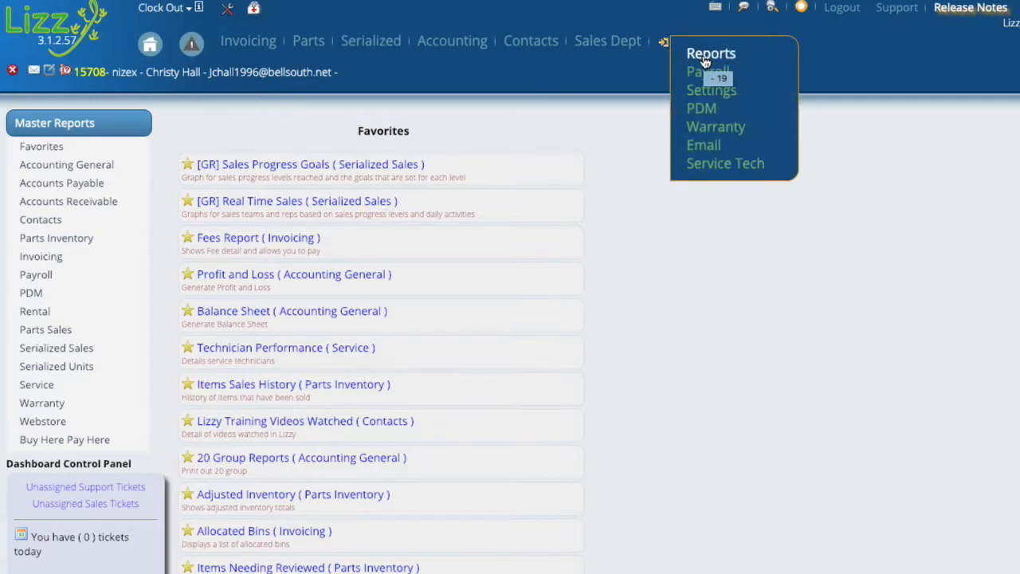
{"action": "left_click", "coordinate": [42, 372]}
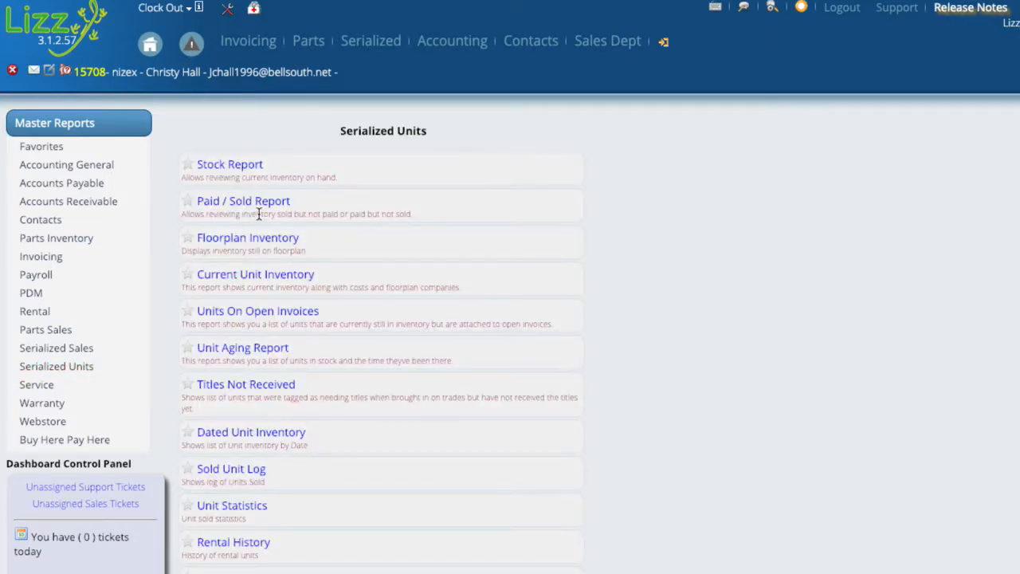
{"action": "left_click", "coordinate": [221, 242]}
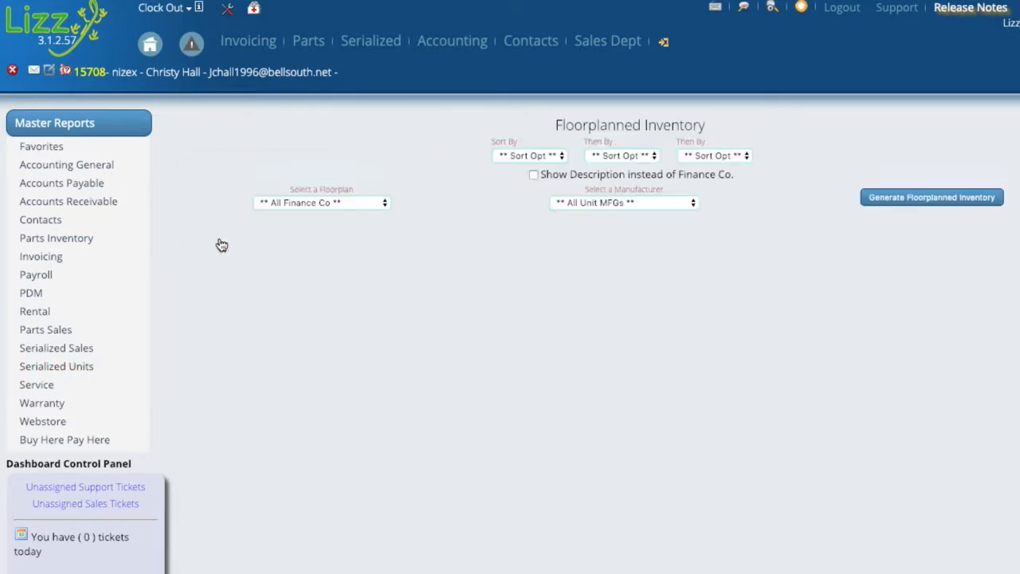
{"action": "left_click", "coordinate": [933, 199]}
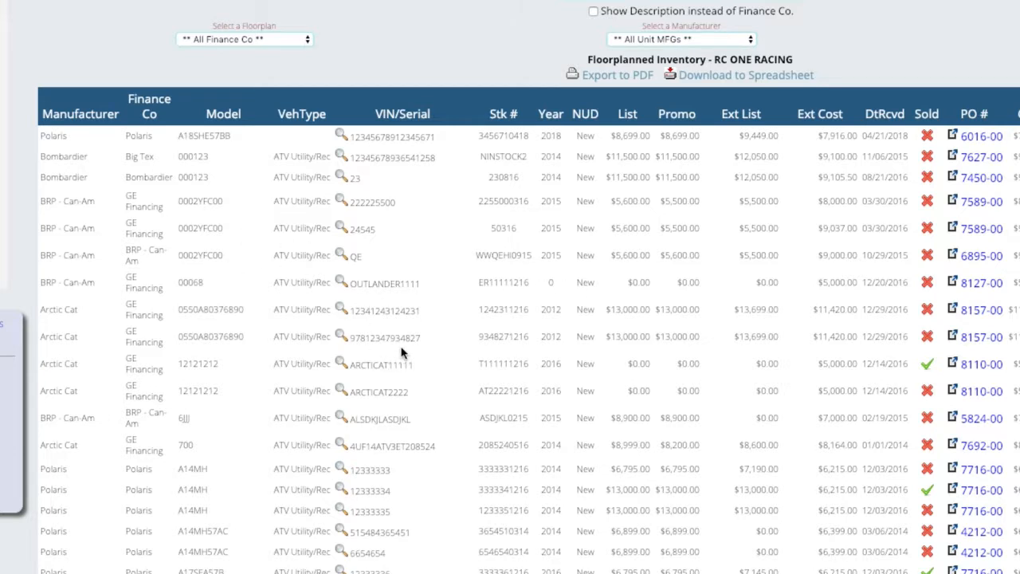
{"action": "scroll", "coordinate": [689, 323], "scroll_direction": "up", "scroll_amount": 1}
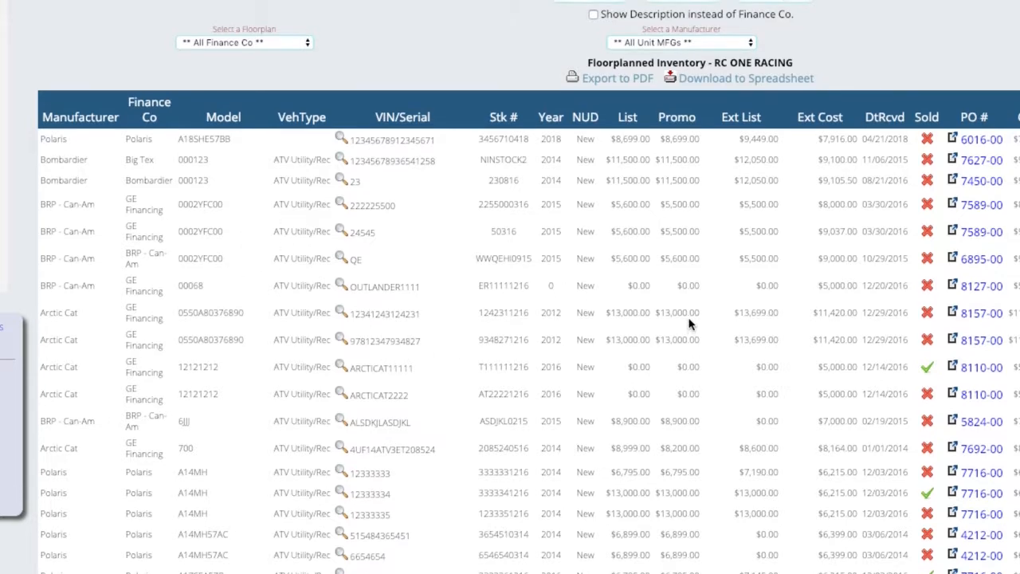
In the serialized items default settings, set the floor planning No Profit Days to Alert to 60 and to Warning to 30, and save.
{"action": "mouse_move", "coordinate": [552, 47]}
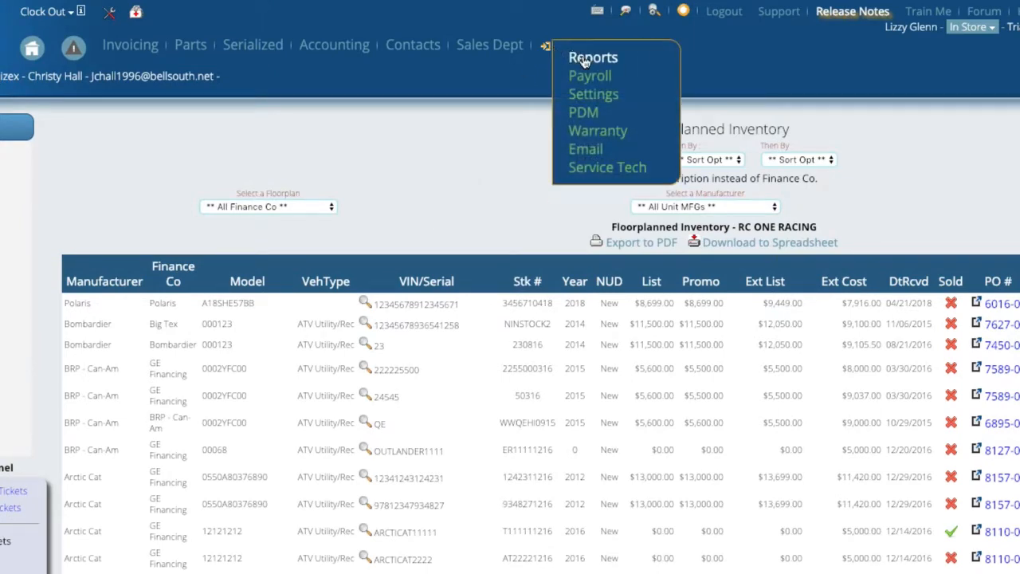
{"action": "left_click", "coordinate": [594, 94]}
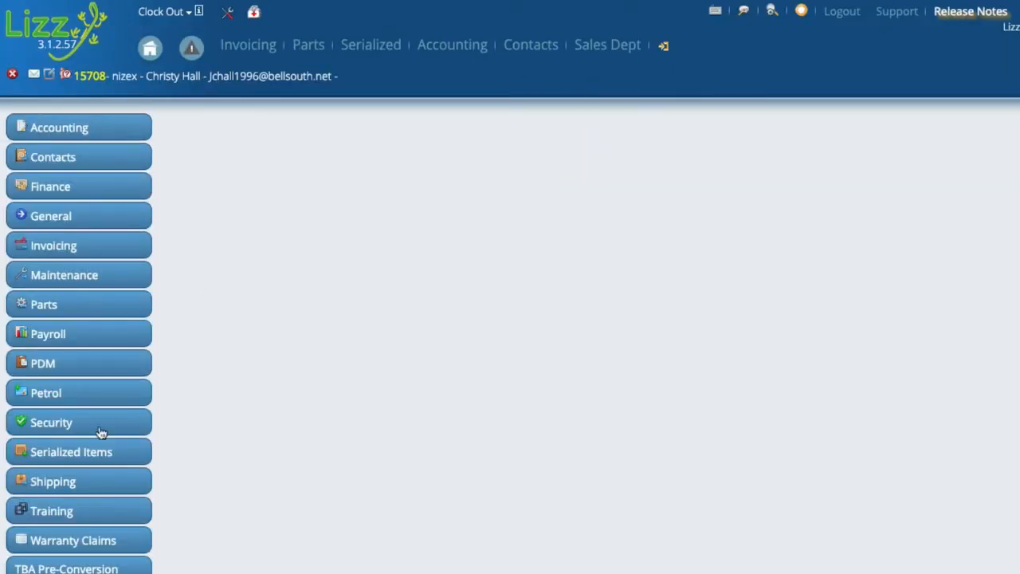
{"action": "left_click", "coordinate": [57, 458]}
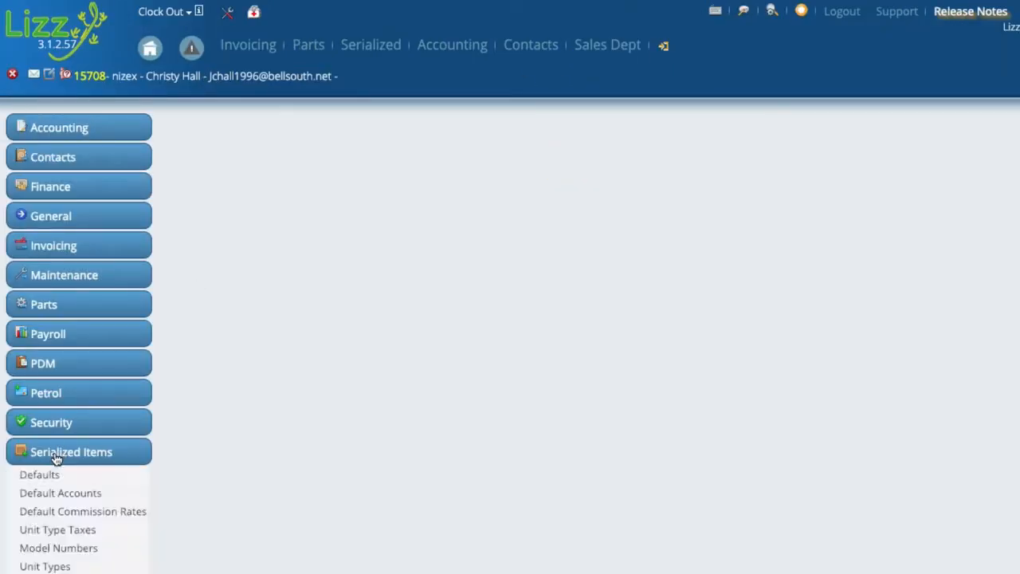
{"action": "left_click", "coordinate": [42, 477]}
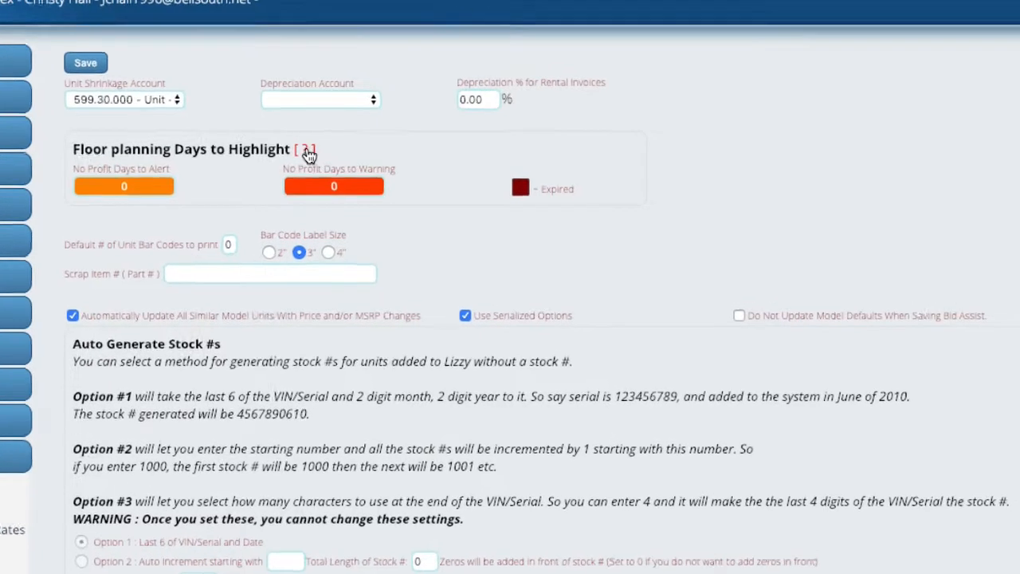
{"action": "mouse_move", "coordinate": [280, 137]}
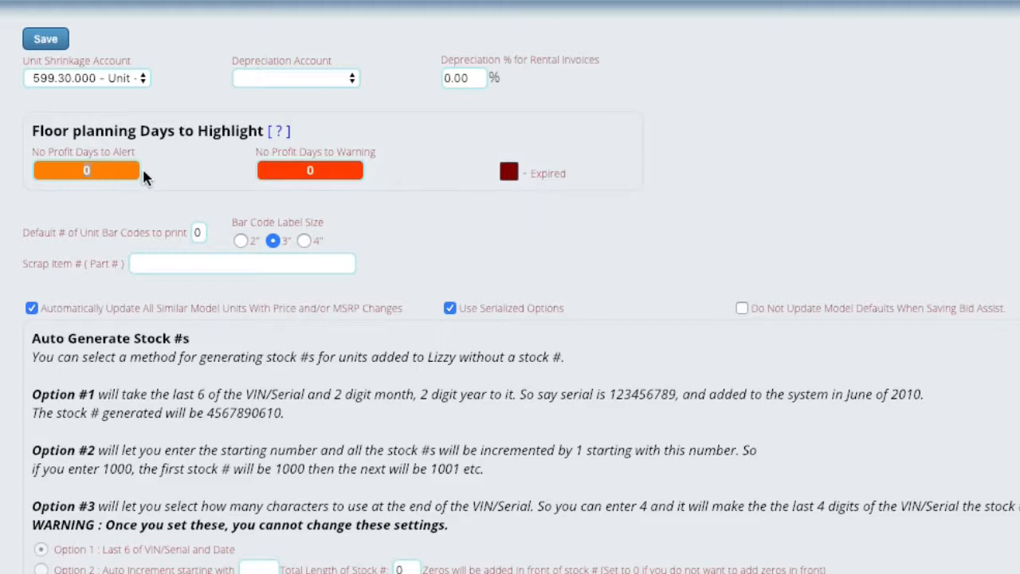
{"action": "type", "text": "60"}
{"action": "type", "text": "30"}
{"action": "left_click", "coordinate": [42, 40]}
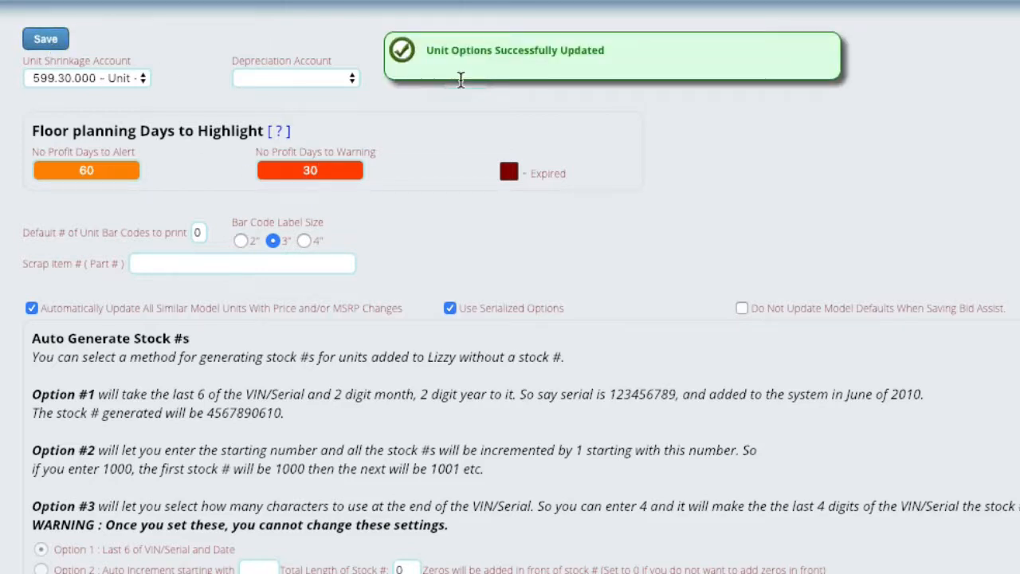